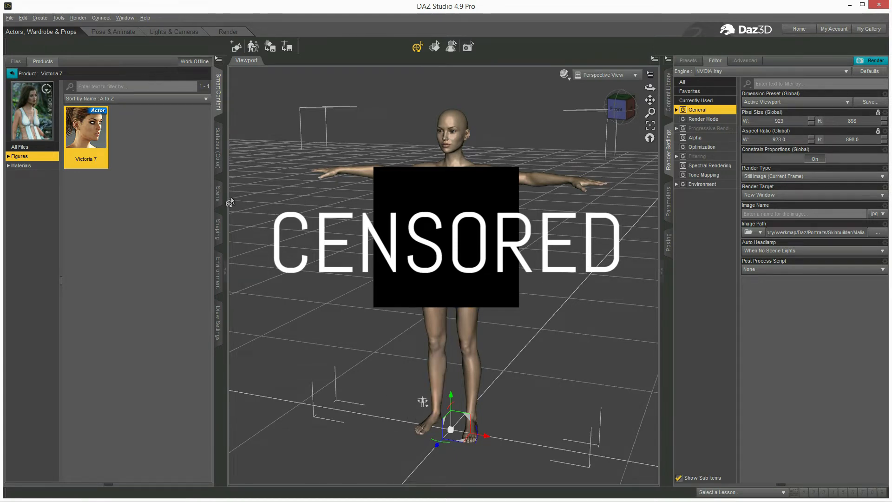
Dress the Victoria 7 figure in the RealFit String Bikini and apply its Basic White materials.
{"action": "left_click", "coordinate": [11, 73]}
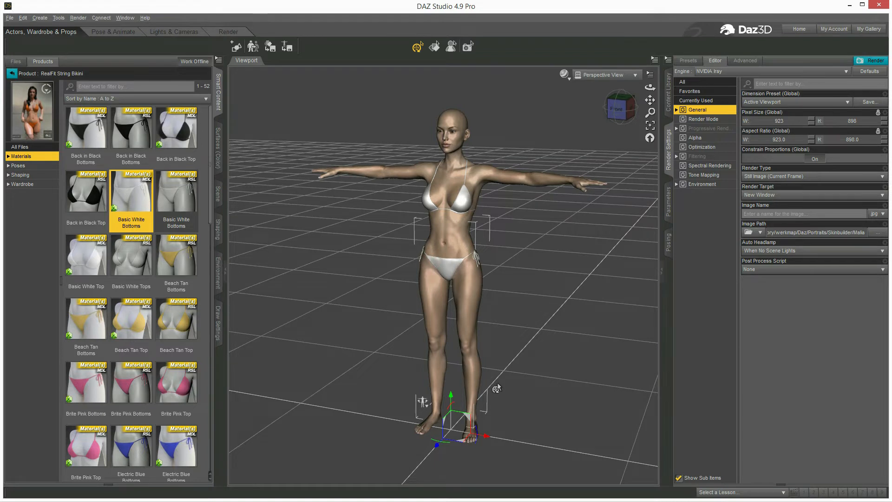
{"action": "left_click", "coordinate": [12, 73]}
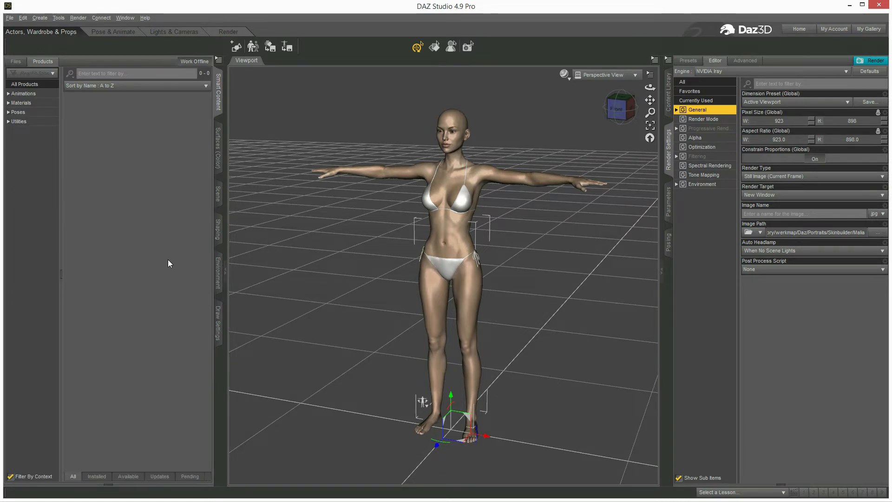
Add the Sporty Ponytail hair in Iray Base Color 05 and apply the Premium Portrait 3 11 pose to the figure.
{"action": "left_click", "coordinate": [21, 103]}
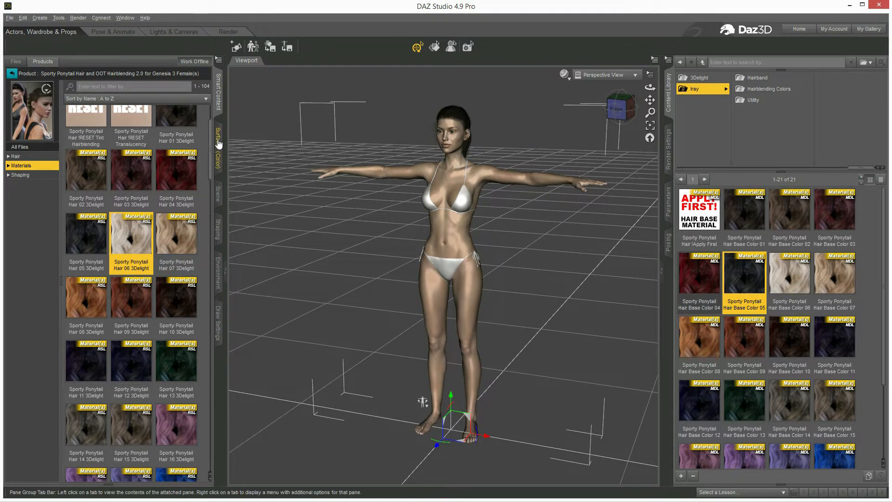
{"action": "left_click", "coordinate": [218, 201]}
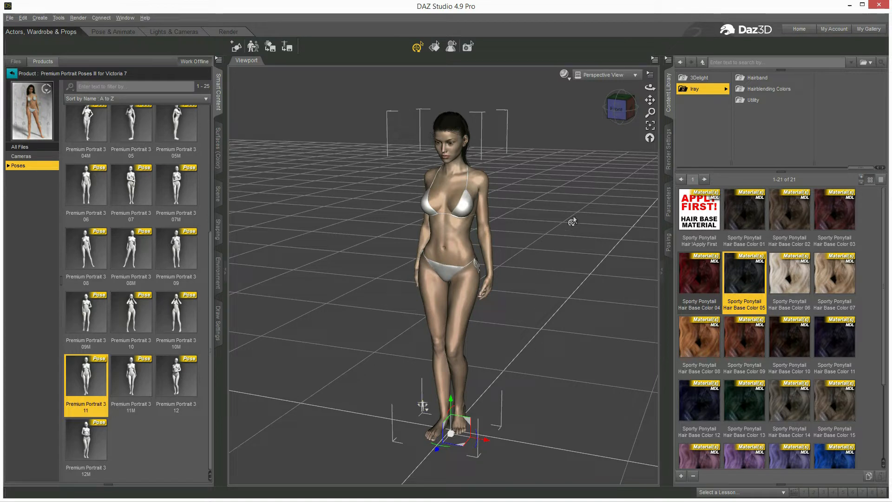
Inspect the posed figure in the Front and Right views and return to the Perspective View.
{"action": "left_click", "coordinate": [605, 75]}
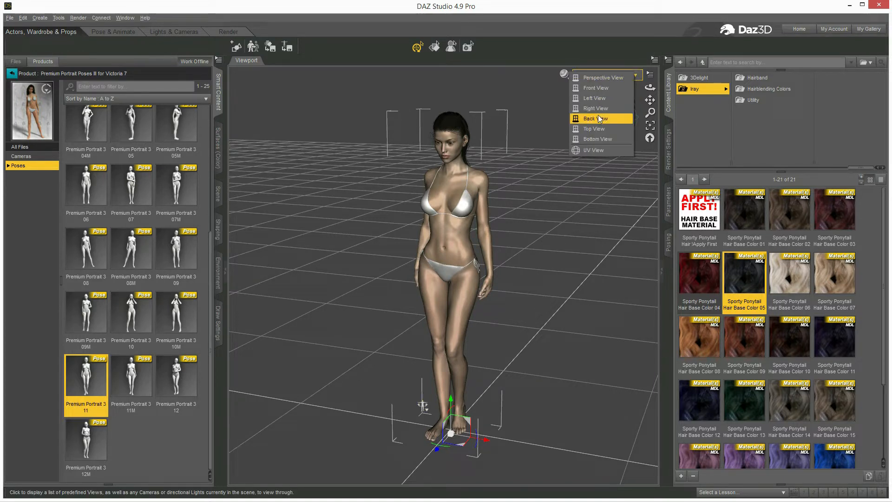
{"action": "left_click", "coordinate": [596, 88]}
{"action": "left_click", "coordinate": [599, 74]}
{"action": "left_click", "coordinate": [597, 111]}
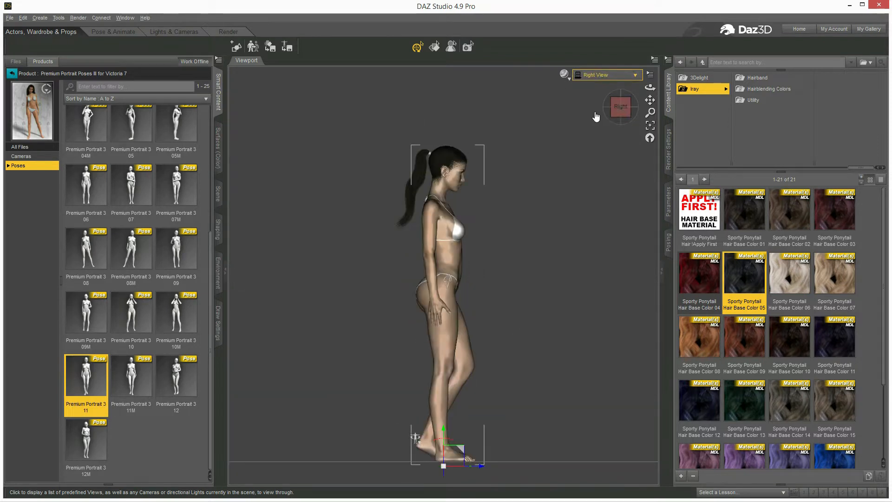
{"action": "left_click", "coordinate": [597, 74]}
{"action": "left_click", "coordinate": [593, 81]}
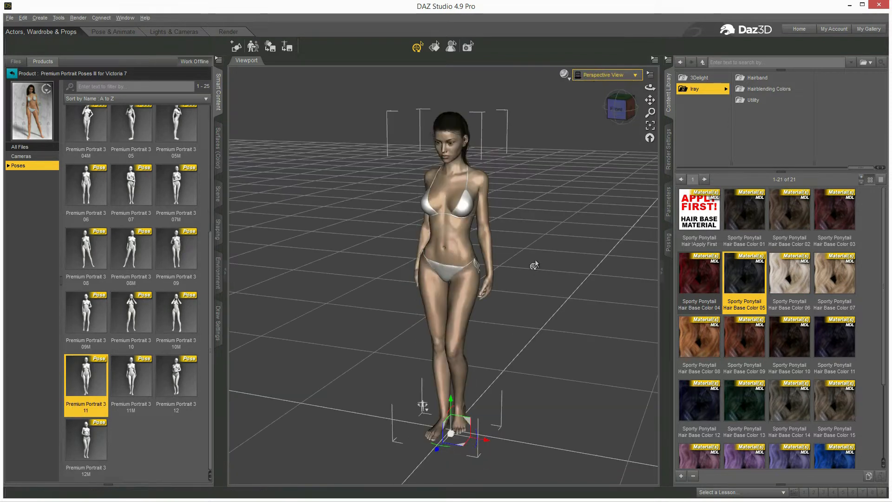
Create a camera named Camera 1 with default settings and show the scene through it.
{"action": "left_click", "coordinate": [48, 18]}
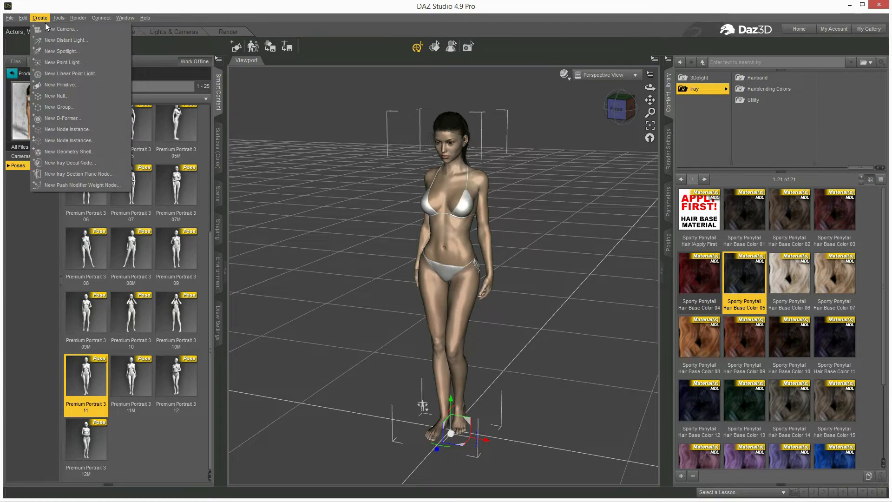
{"action": "left_click", "coordinate": [48, 30]}
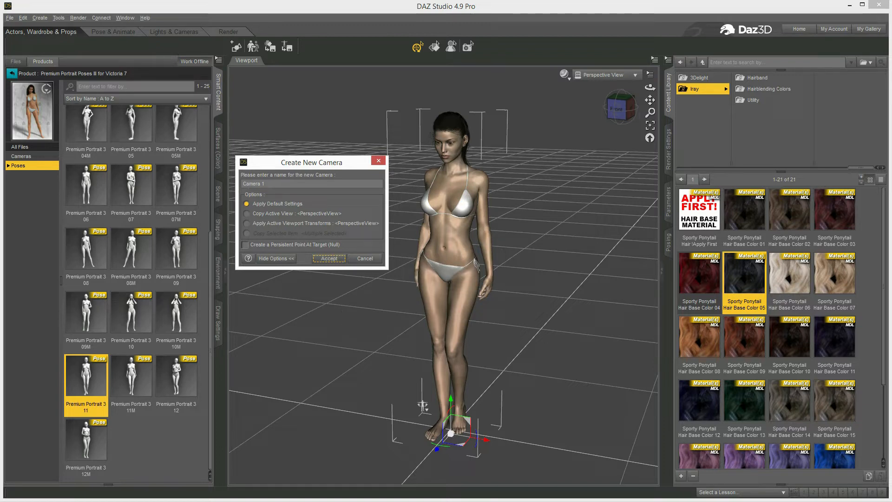
{"action": "left_click_drag", "start_coordinate": [269, 184], "coordinate": [220, 184]}
{"action": "left_click", "coordinate": [329, 258]}
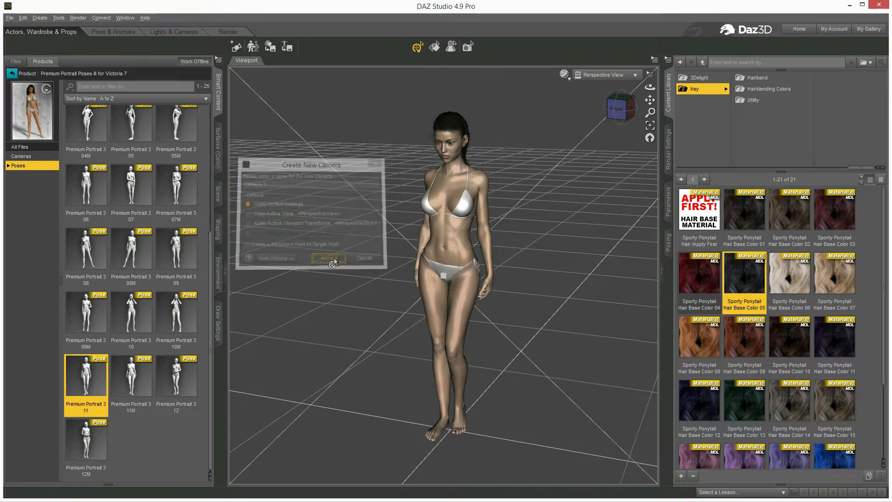
{"action": "left_click", "coordinate": [589, 76]}
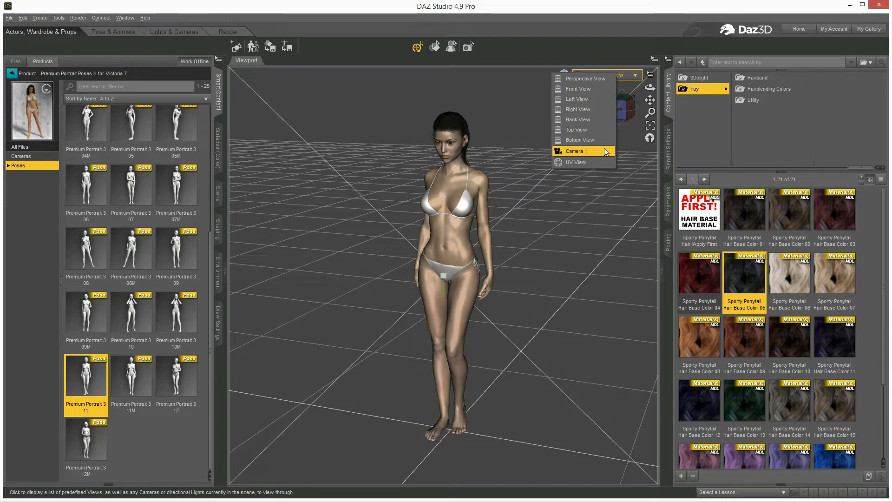
{"action": "left_click", "coordinate": [579, 150]}
Frame Camera 1 straight on as a close portrait of the figure's face and shoulders.
{"action": "scroll", "coordinate": [572, 188], "scroll_direction": "up", "scroll_amount": 1}
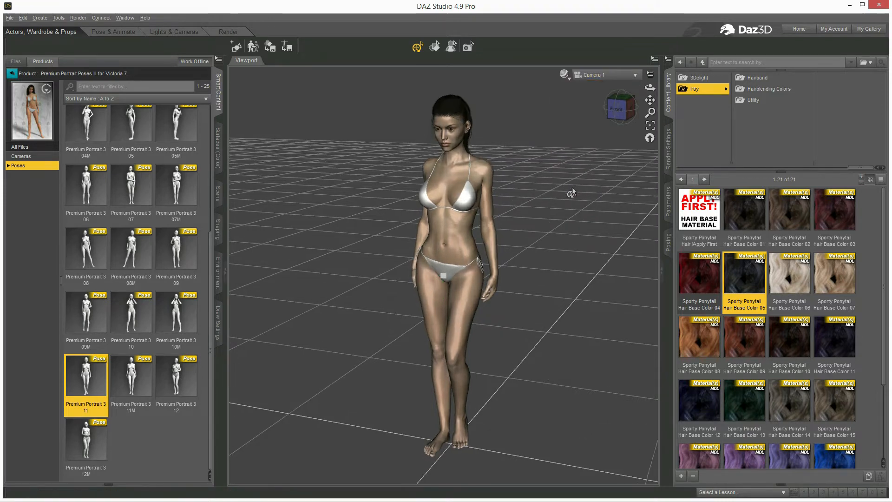
{"action": "scroll", "coordinate": [572, 188], "scroll_direction": "down", "scroll_amount": 3}
{"action": "left_click_drag", "start_coordinate": [650, 100], "coordinate": [651, 143]}
{"action": "scroll", "coordinate": [565, 135], "scroll_direction": "up", "scroll_amount": 3}
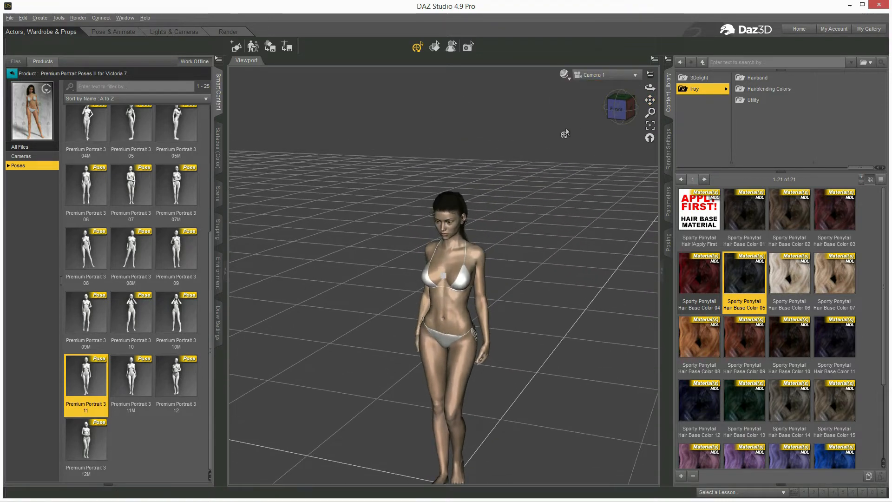
{"action": "scroll", "coordinate": [526, 139], "scroll_direction": "up", "scroll_amount": 5}
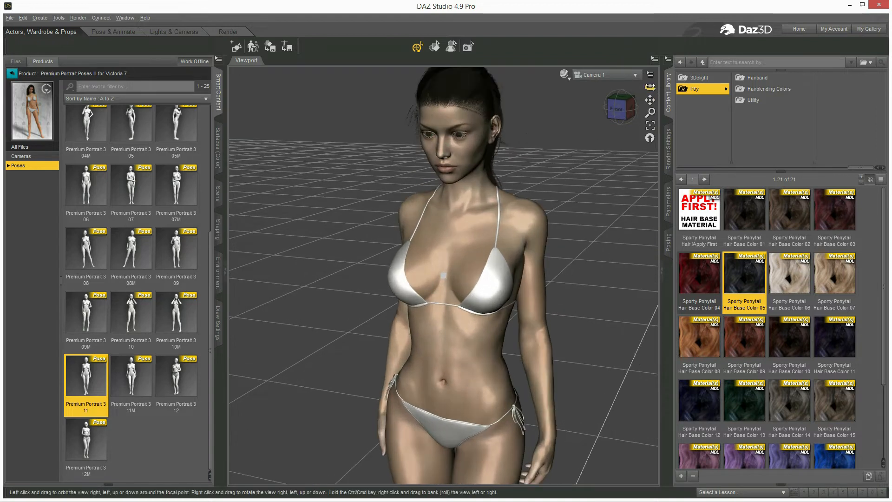
{"action": "left_click_drag", "start_coordinate": [650, 87], "coordinate": [631, 149]}
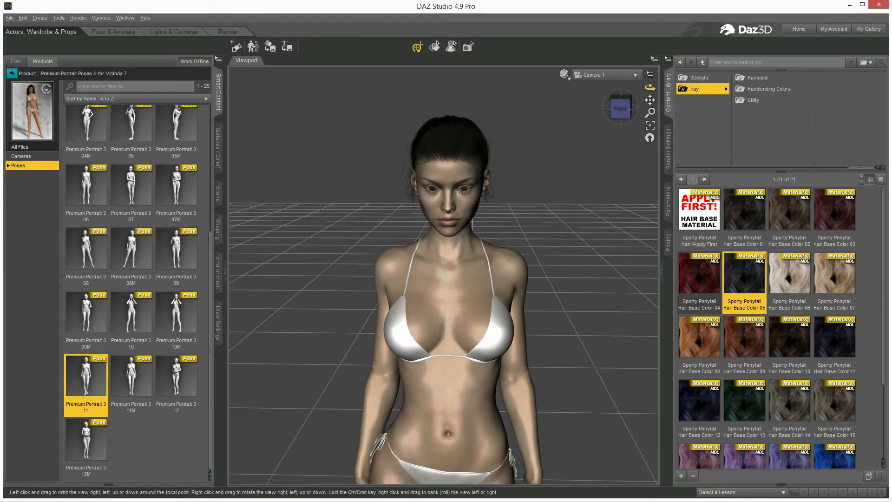
{"action": "left_click_drag", "start_coordinate": [650, 87], "coordinate": [648, 89]}
{"action": "scroll", "coordinate": [593, 144], "scroll_direction": "up", "scroll_amount": 5}
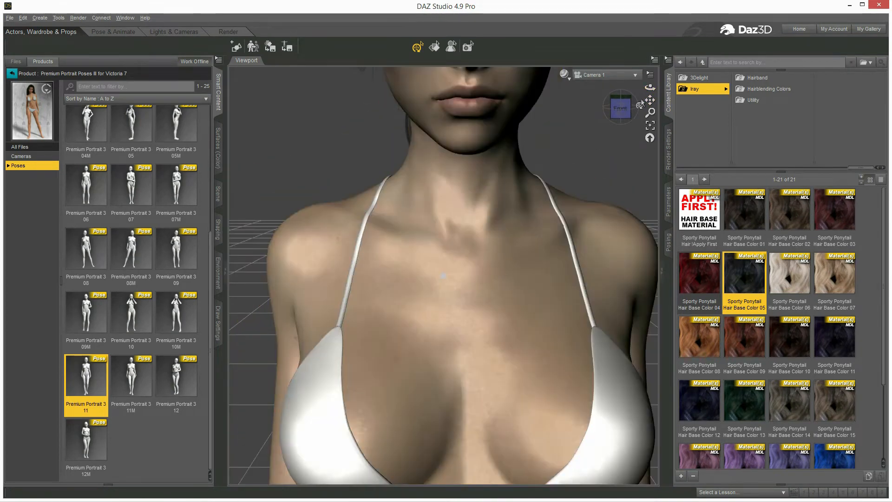
{"action": "left_click_drag", "start_coordinate": [649, 100], "coordinate": [649, 149]}
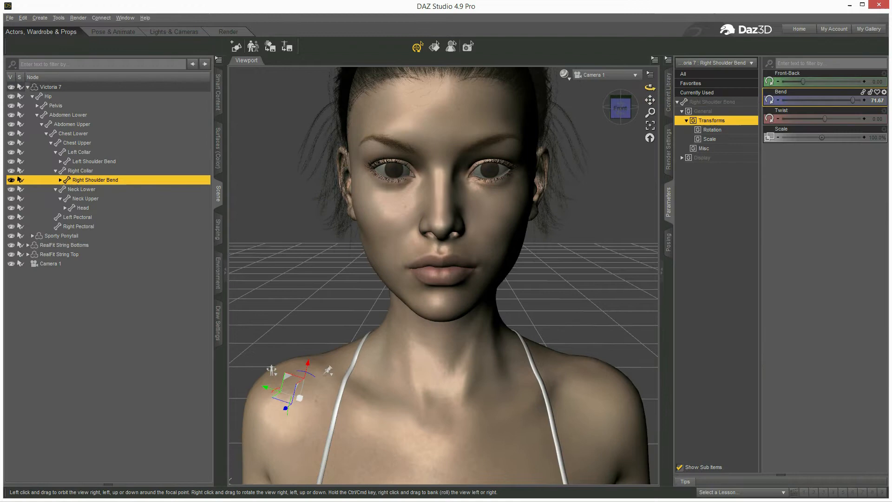
{"action": "left_click_drag", "start_coordinate": [650, 88], "coordinate": [651, 87]}
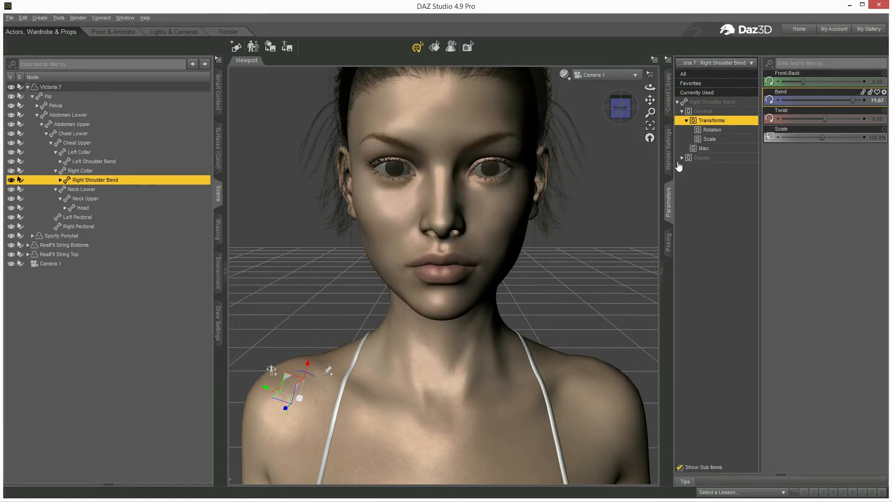
Among Victoria 7's Actor nose morphs, set Nose Side-Side to 17.3% and Nose Twist to 9.9%, and increase Nose Width slightly.
{"action": "left_click", "coordinate": [669, 148]}
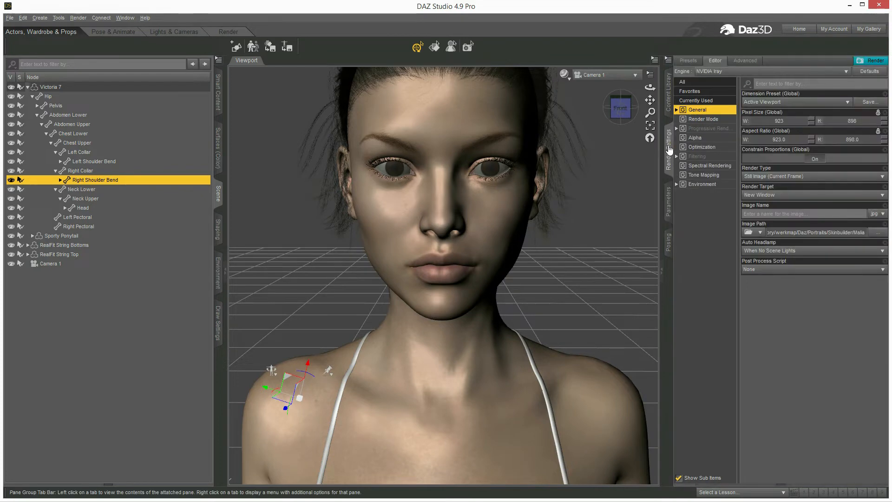
{"action": "left_click", "coordinate": [669, 92]}
{"action": "left_click", "coordinate": [668, 202]}
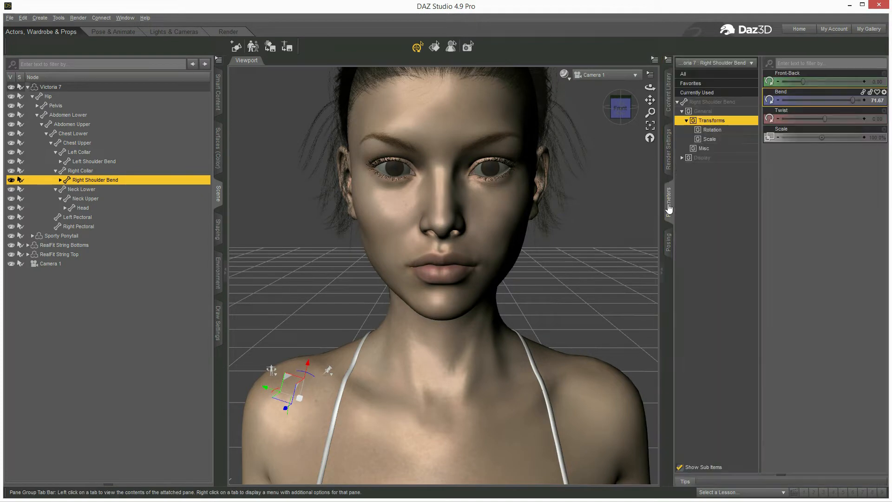
{"action": "left_click", "coordinate": [52, 87]}
{"action": "left_click", "coordinate": [700, 177]}
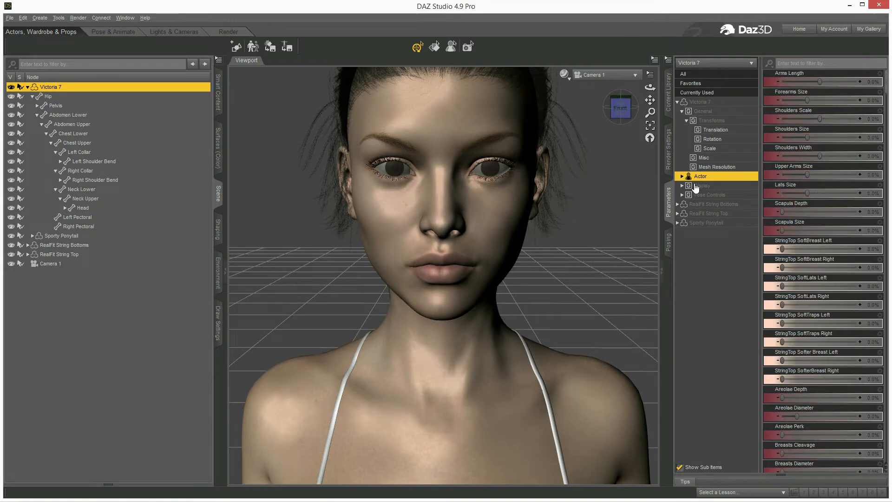
{"action": "left_click", "coordinate": [802, 63]}
{"action": "type", "text": "nose"}
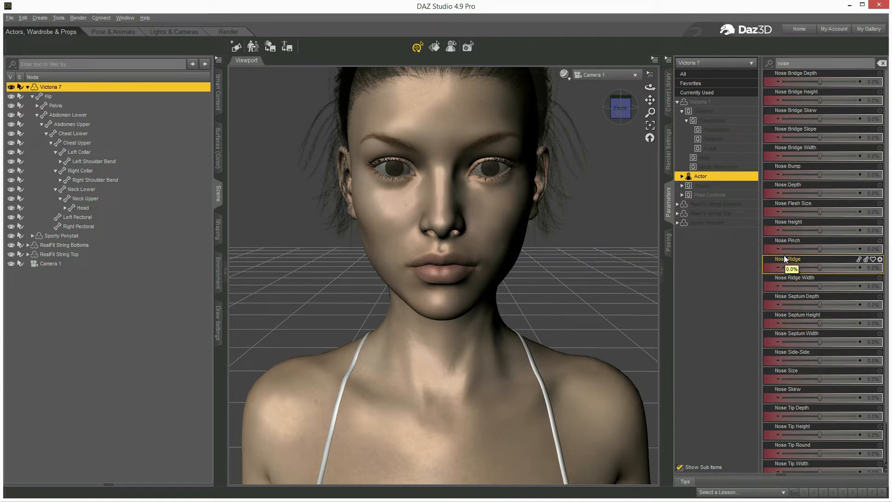
{"action": "mouse_move", "coordinate": [818, 361]}
{"action": "left_mouse_down"}
{"action": "mouse_move", "coordinate": [783, 364]}
{"action": "mouse_move", "coordinate": [868, 364]}
{"action": "mouse_move", "coordinate": [790, 365]}
{"action": "mouse_move", "coordinate": [826, 367]}
{"action": "left_mouse_up"}
{"action": "scroll", "coordinate": [826, 385], "scroll_direction": "down", "scroll_amount": 2}
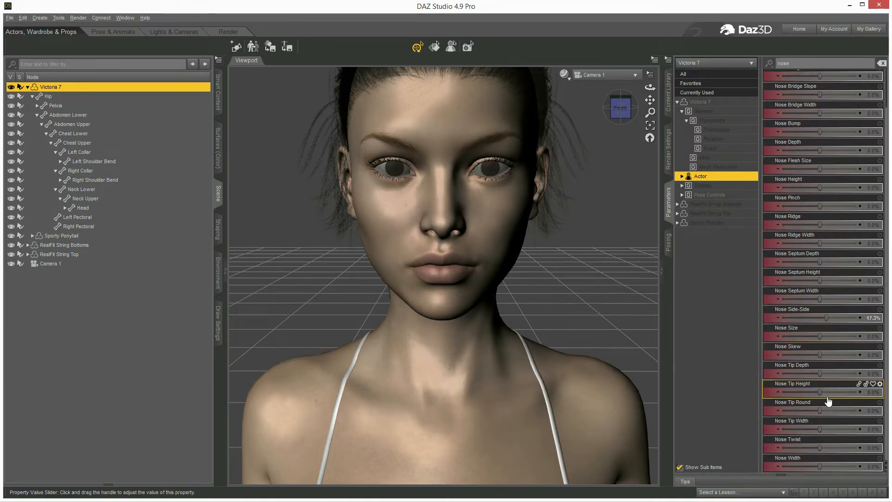
{"action": "left_click_drag", "start_coordinate": [820, 449], "coordinate": [832, 466]}
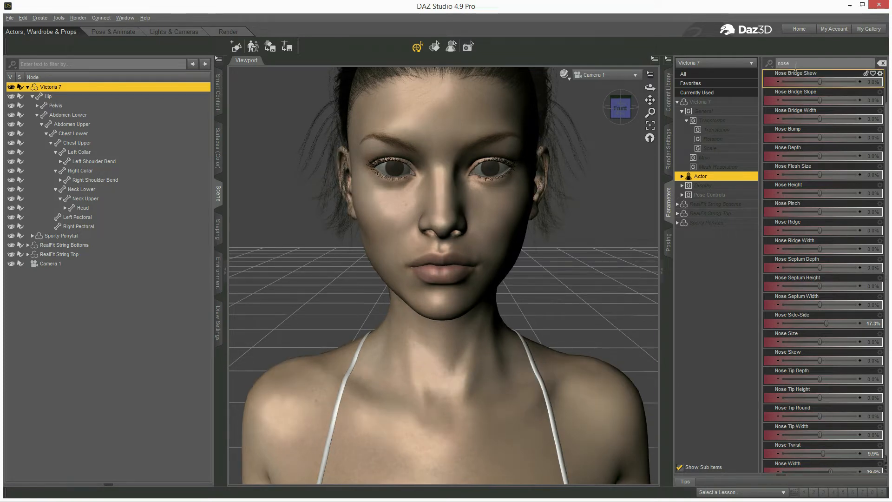
Find the mouth morphs of Victoria 7 and set Mouth Width to about 31%.
{"action": "left_click_drag", "start_coordinate": [796, 64], "coordinate": [740, 68]}
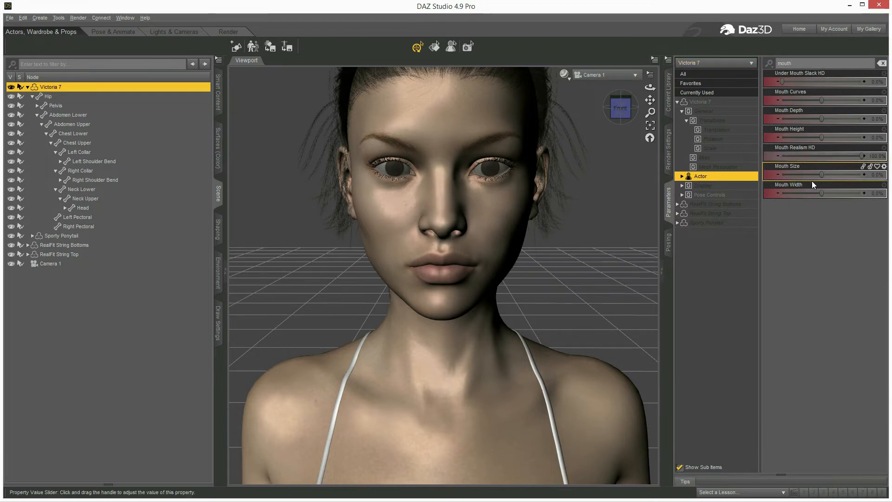
{"action": "left_click_drag", "start_coordinate": [821, 193], "coordinate": [827, 193]}
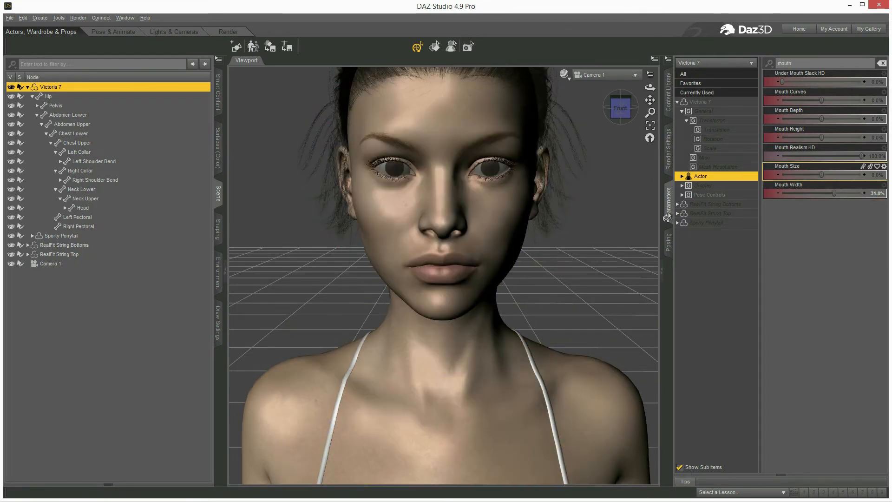
Give the face a subtle expression with the pose controls, setting Sarcastic to 17.9% and adding a slight Smile.
{"action": "left_click", "coordinate": [703, 185]}
{"action": "left_click", "coordinate": [710, 195]}
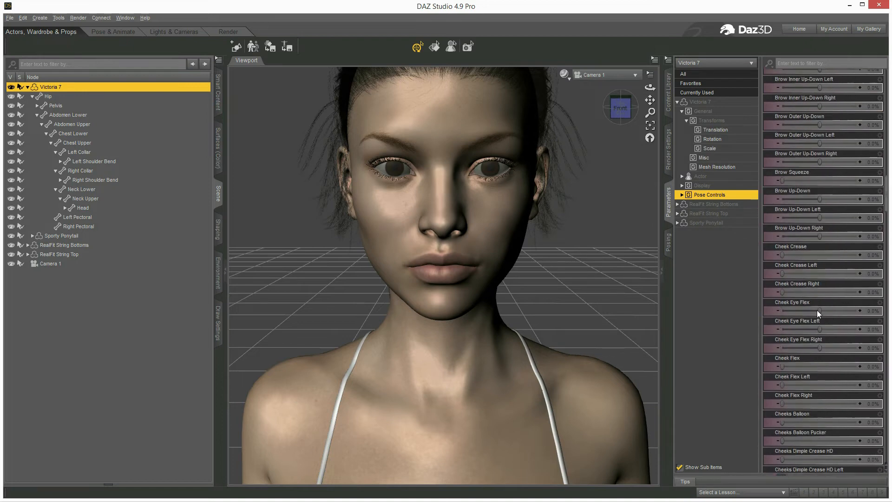
{"action": "scroll", "coordinate": [816, 310], "scroll_direction": "down", "scroll_amount": 15}
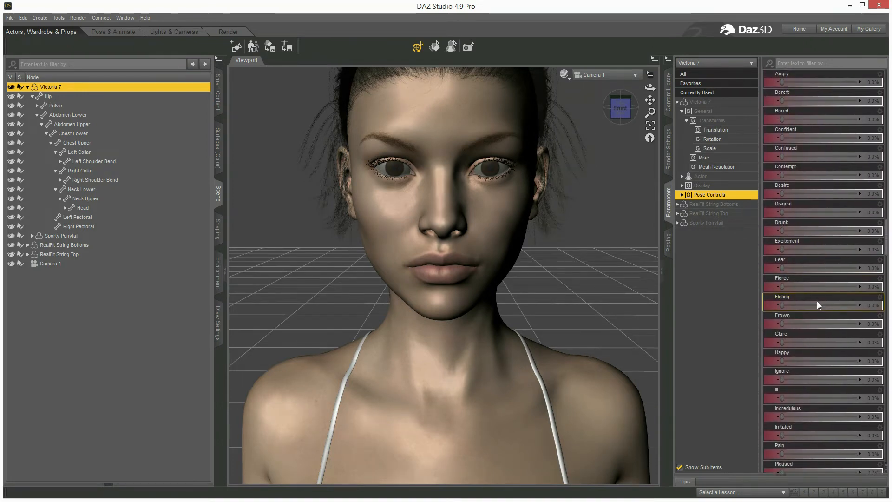
{"action": "scroll", "coordinate": [817, 301], "scroll_direction": "down", "scroll_amount": 5}
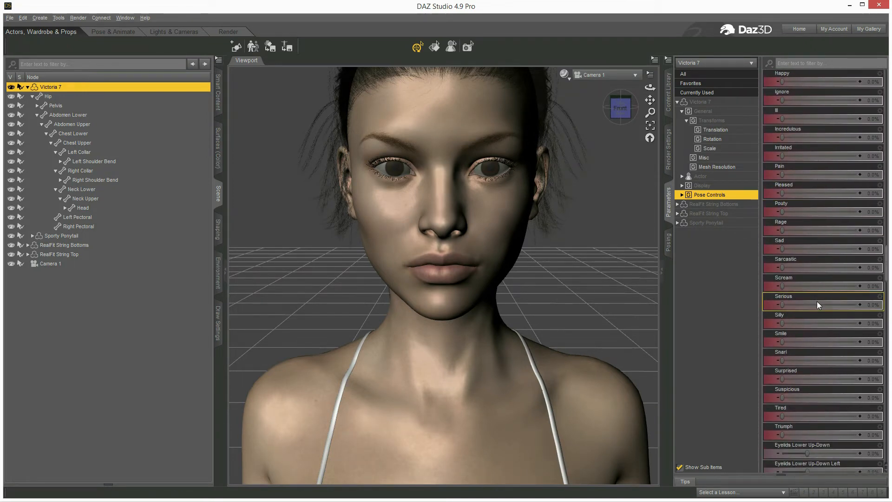
{"action": "mouse_move", "coordinate": [783, 267]}
{"action": "left_mouse_down"}
{"action": "mouse_move", "coordinate": [888, 264]}
{"action": "mouse_move", "coordinate": [710, 269]}
{"action": "mouse_move", "coordinate": [796, 273]}
{"action": "left_mouse_up"}
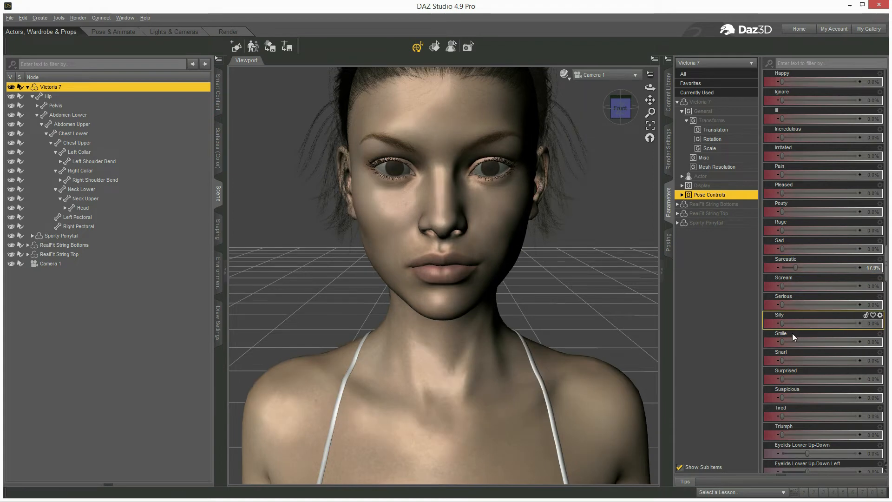
{"action": "left_click_drag", "start_coordinate": [785, 342], "coordinate": [795, 342]}
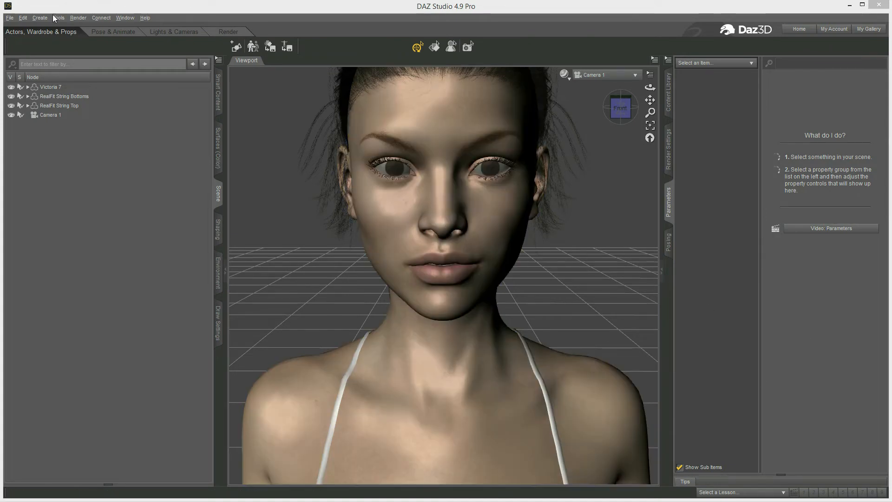
Create a 2 m cube primitive at the world center with Y Positive as its primary axis and 1 division.
{"action": "left_click", "coordinate": [38, 17]}
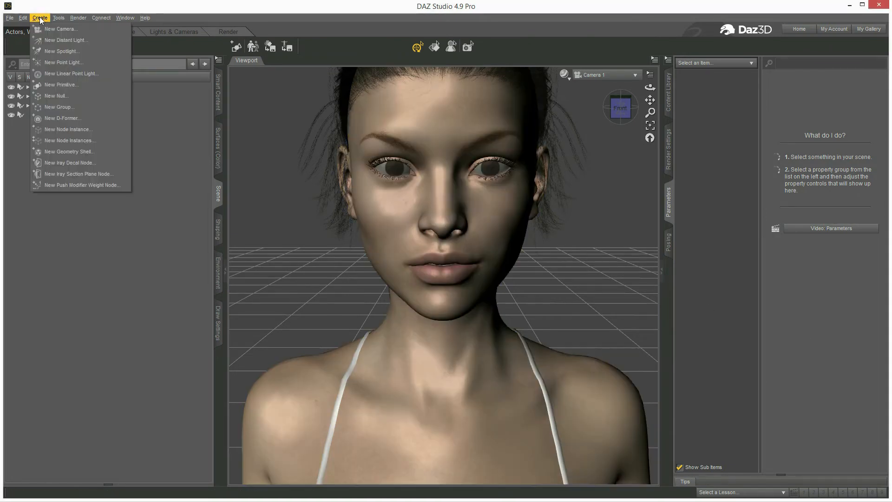
{"action": "left_click", "coordinate": [48, 88]}
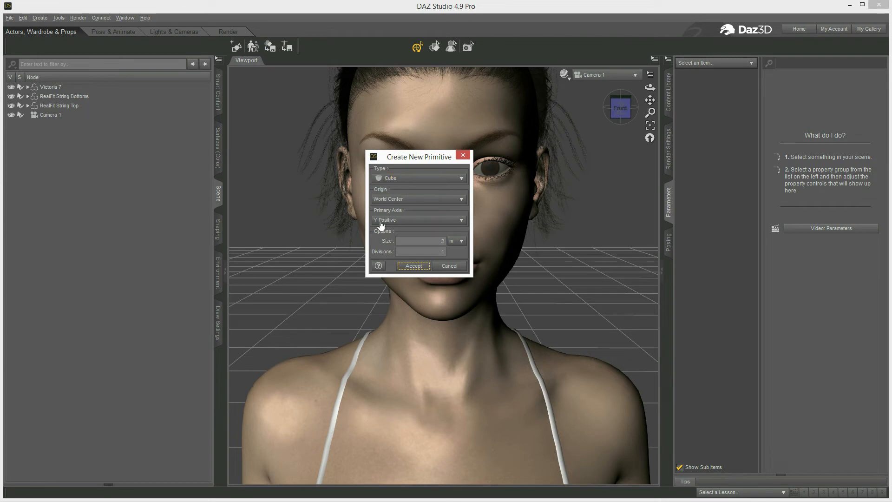
{"action": "left_click", "coordinate": [411, 265]}
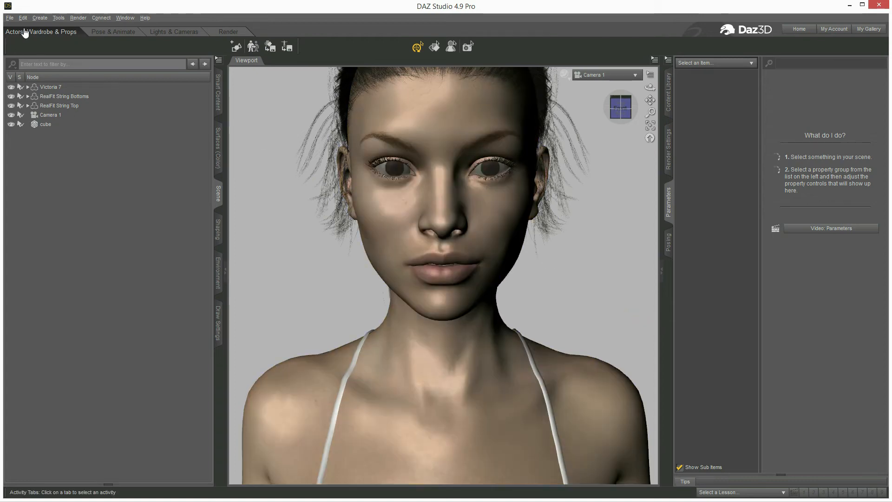
Create Camera 2 with default settings, look through it and pull it back until the whole cube is in view.
{"action": "left_click", "coordinate": [39, 18]}
{"action": "left_click", "coordinate": [56, 29]}
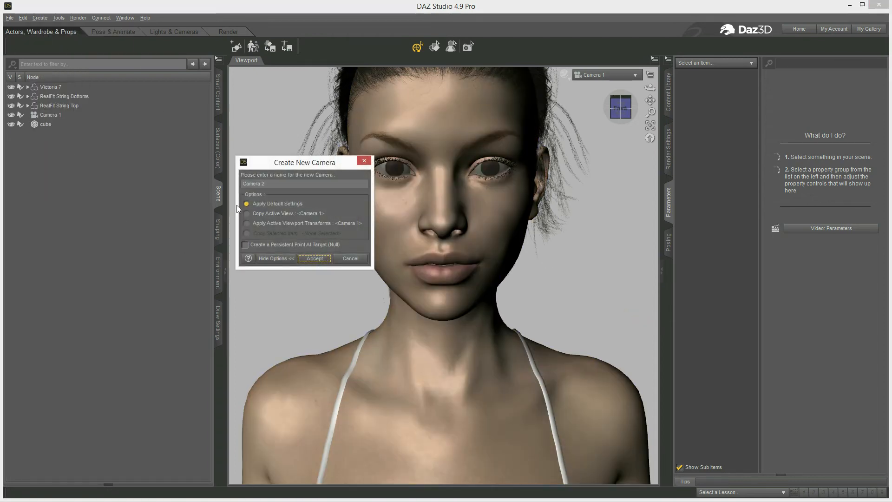
{"action": "key", "text": "Return"}
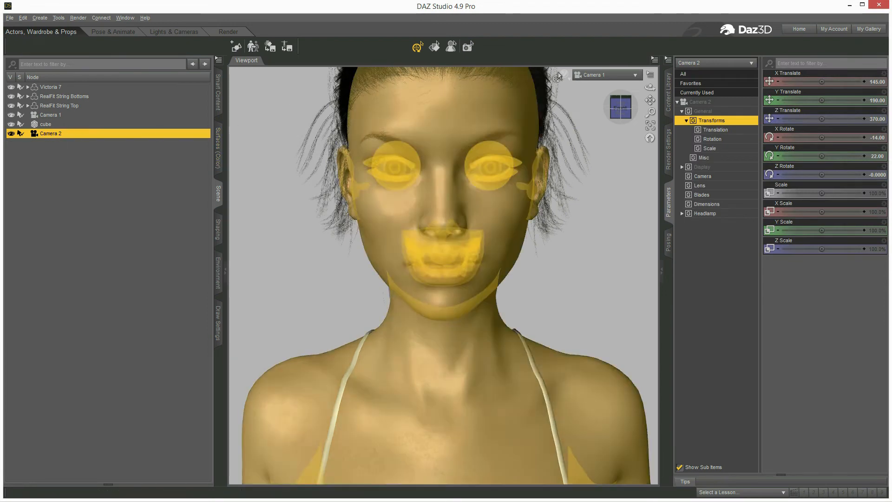
{"action": "left_click", "coordinate": [596, 78]}
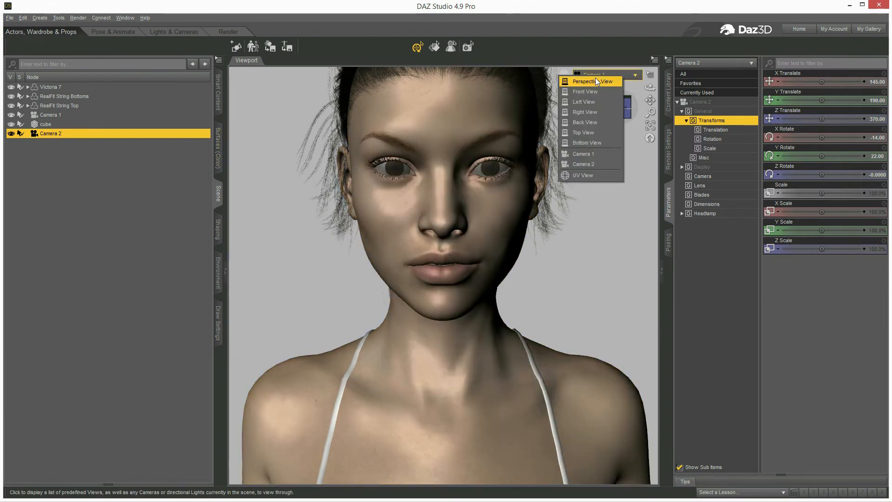
{"action": "left_click", "coordinate": [591, 167]}
{"action": "scroll", "coordinate": [438, 276], "scroll_direction": "up", "scroll_amount": 3}
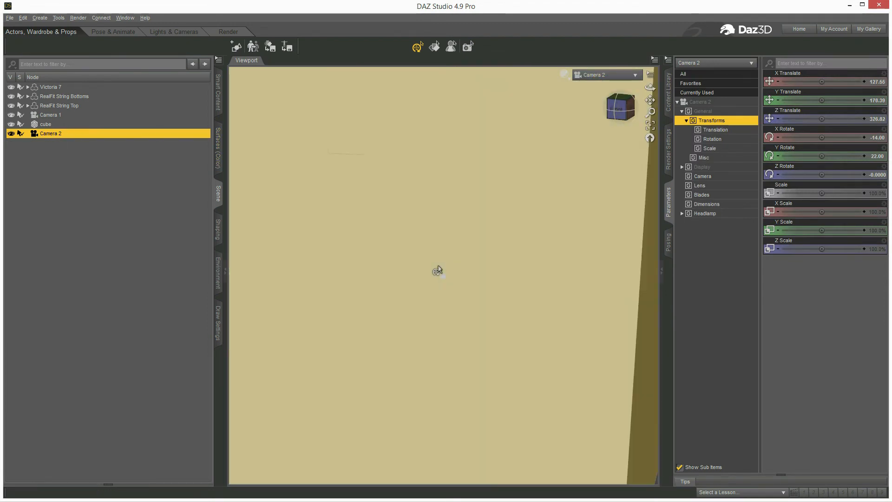
{"action": "scroll", "coordinate": [439, 268], "scroll_direction": "down", "scroll_amount": 10}
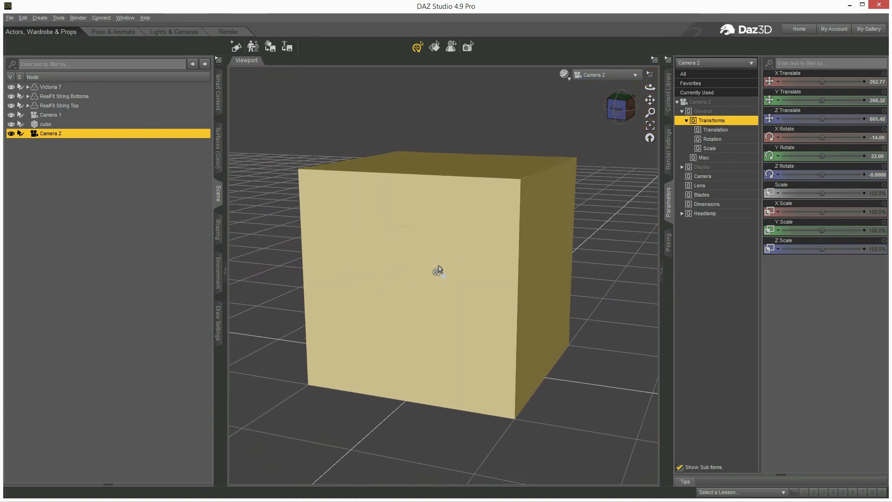
Flatten the cube into a panel with Z Scale 8.0% and move it behind the figure to about -64.6 Z Translate.
{"action": "left_click", "coordinate": [62, 125]}
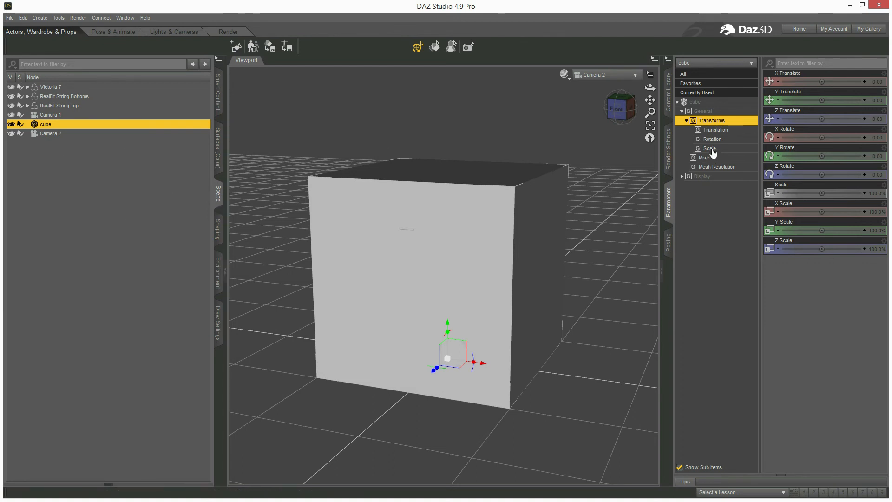
{"action": "left_click", "coordinate": [714, 104]}
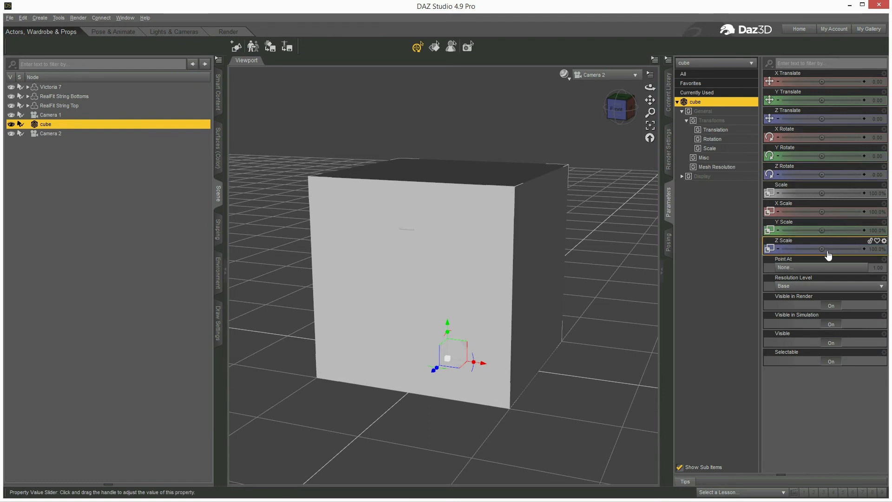
{"action": "left_click_drag", "start_coordinate": [822, 250], "coordinate": [800, 249]}
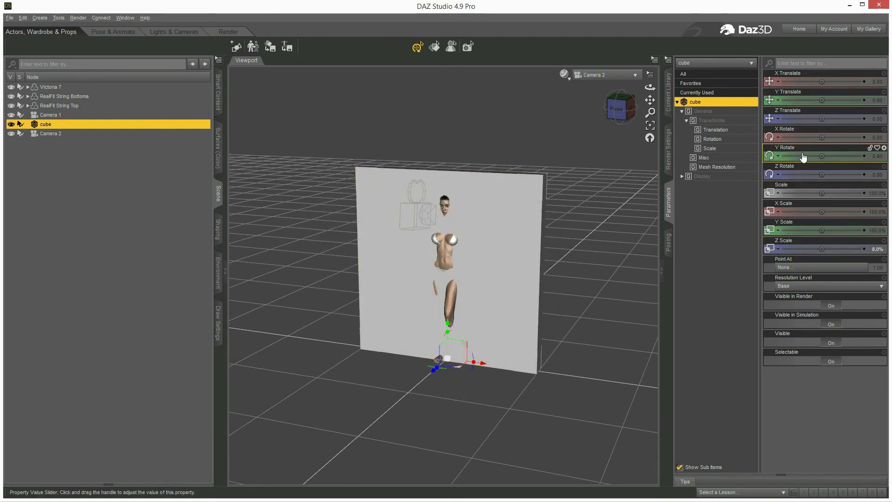
{"action": "mouse_move", "coordinate": [821, 119]}
{"action": "left_mouse_down"}
{"action": "mouse_move", "coordinate": [803, 119]}
{"action": "mouse_move", "coordinate": [821, 119]}
{"action": "left_mouse_up"}
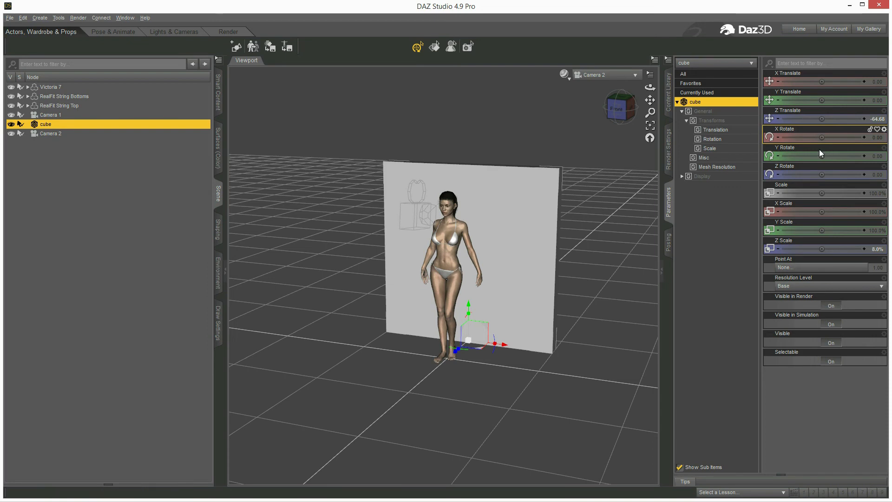
Narrow the backdrop panel to an X Scale of about 48.8% and check it through Camera 1.
{"action": "left_click_drag", "start_coordinate": [822, 212], "coordinate": [802, 211]}
{"action": "left_click", "coordinate": [602, 75]}
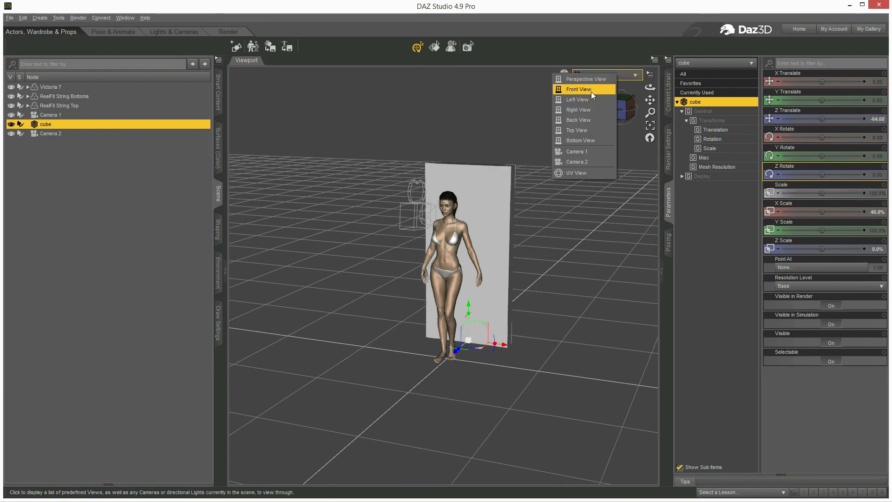
{"action": "left_click", "coordinate": [580, 148]}
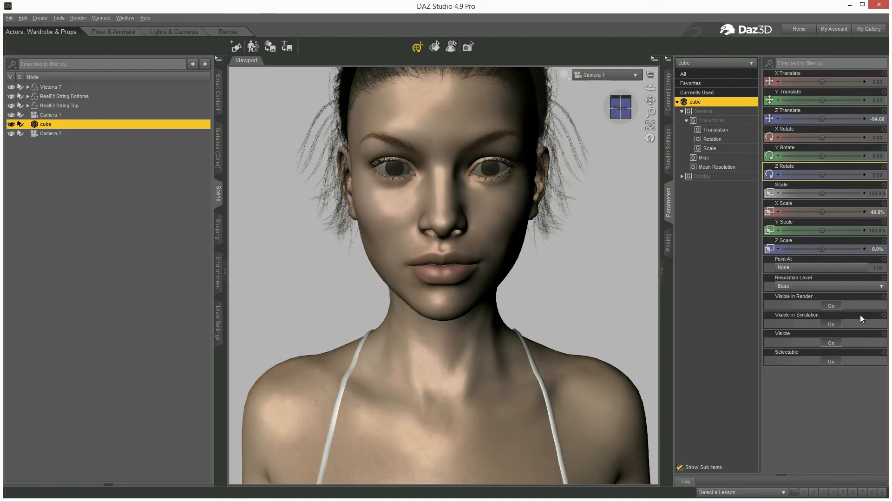